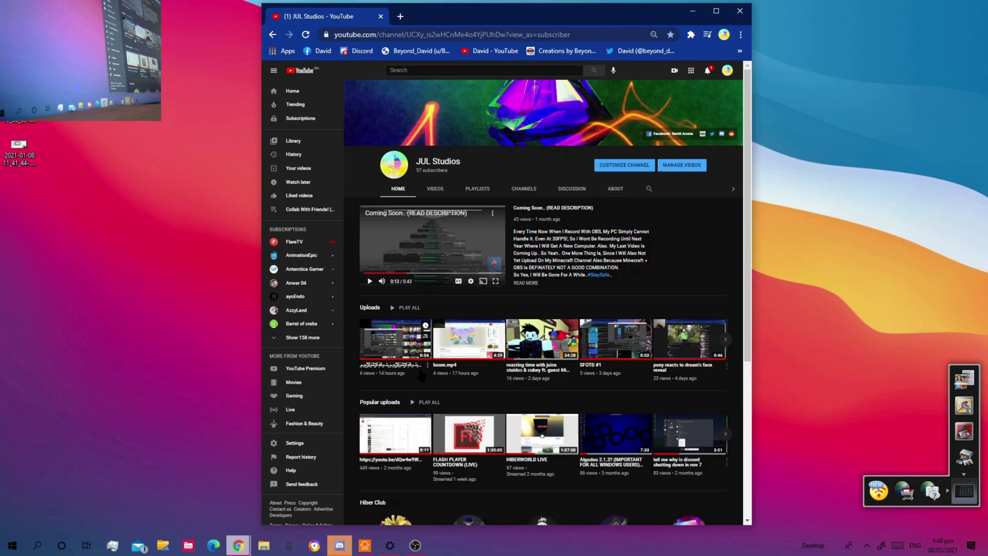
Clear the screen to the empty desktop, putting the YouTube channel browser out of view
{"action": "key", "text": "super+d"}
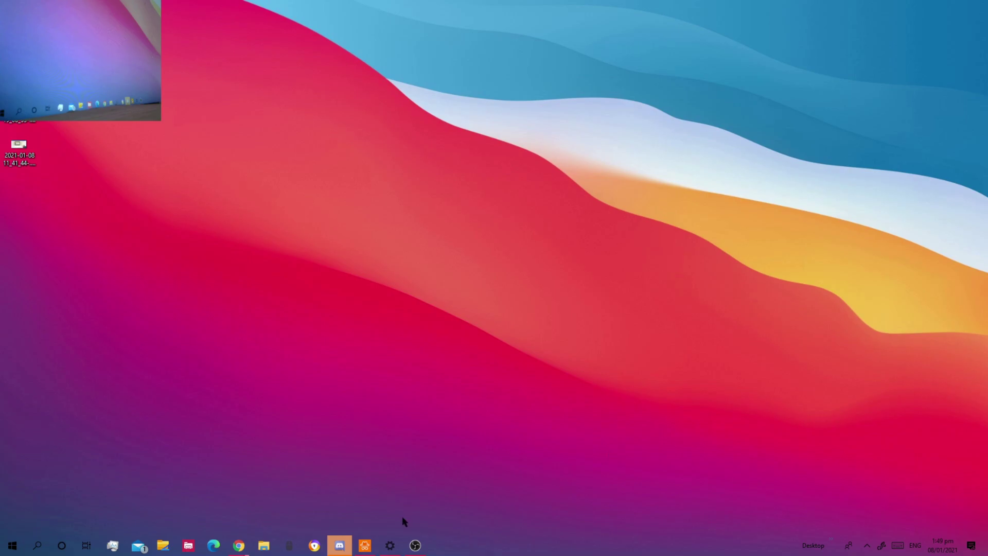
{"action": "left_click", "coordinate": [389, 545]}
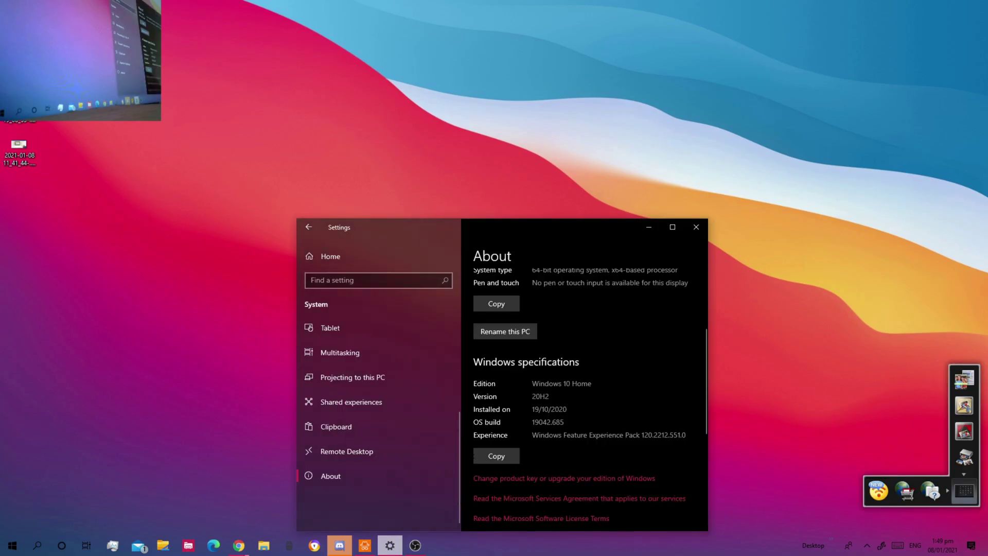
{"action": "left_click", "coordinate": [649, 228]}
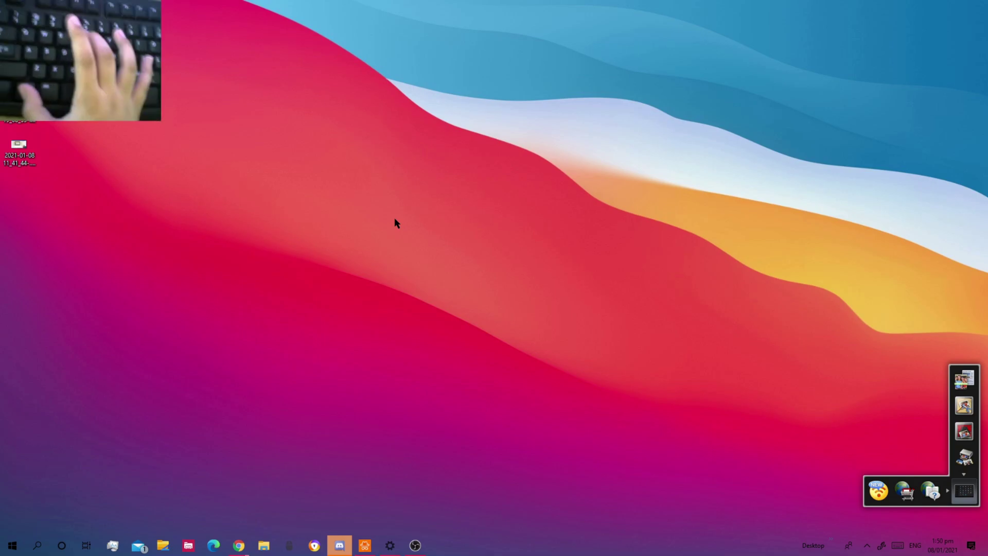
Run gpedit.msc and open the System policy 'Do not turn off system power after shutdown'
{"action": "key", "text": "super+r"}
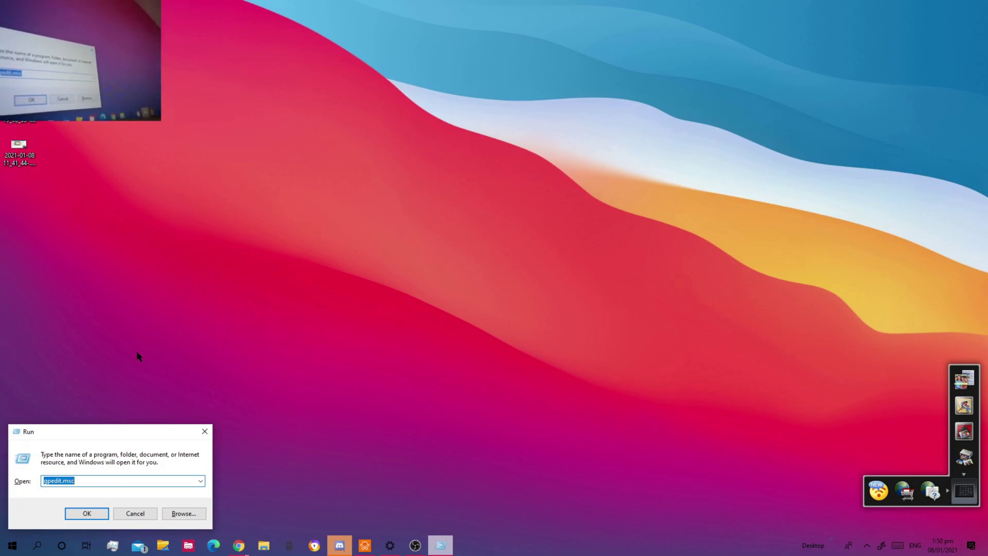
{"action": "left_click", "coordinate": [94, 511]}
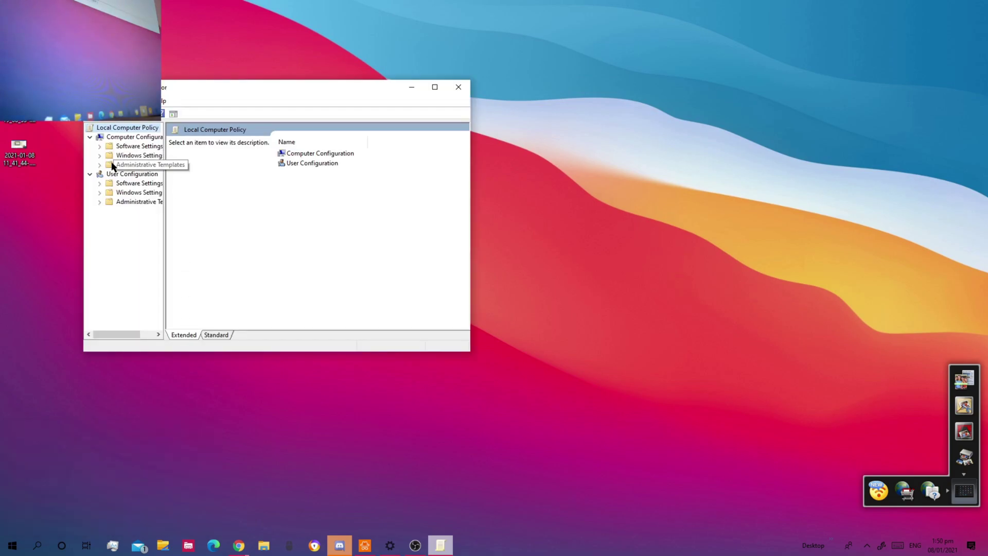
{"action": "left_click", "coordinate": [112, 166]}
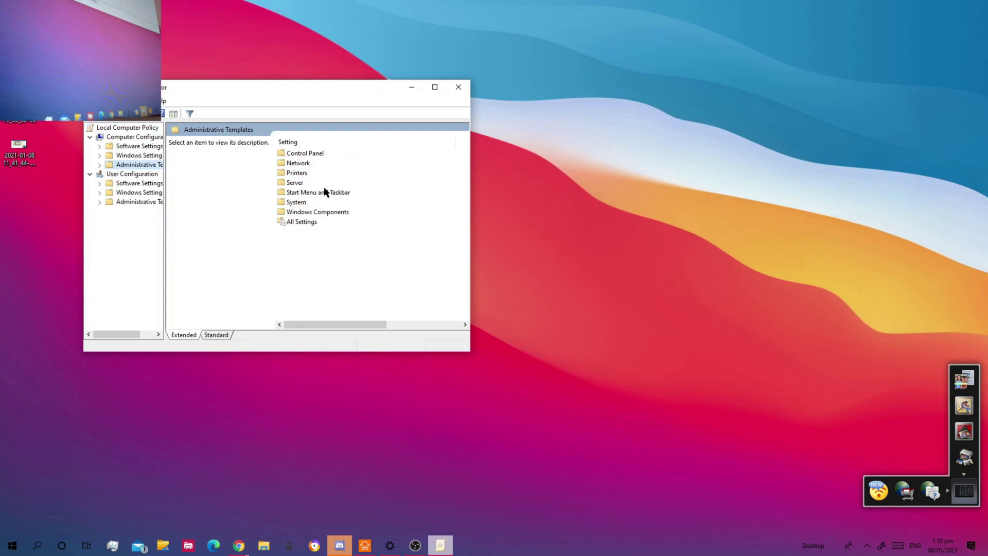
{"action": "left_click", "coordinate": [285, 202]}
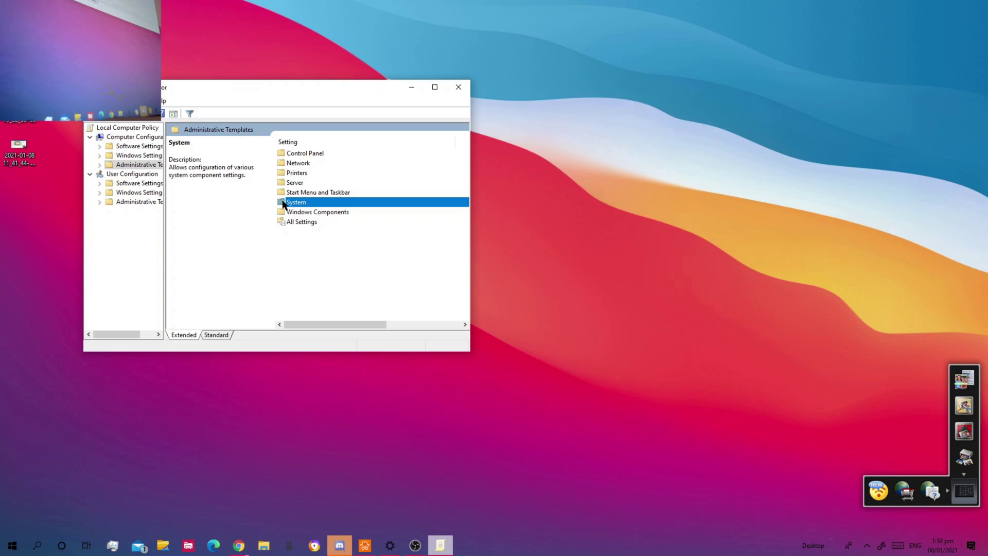
{"action": "double_click", "coordinate": [283, 203]}
{"action": "scroll", "coordinate": [286, 221], "scroll_direction": "down", "scroll_amount": 15}
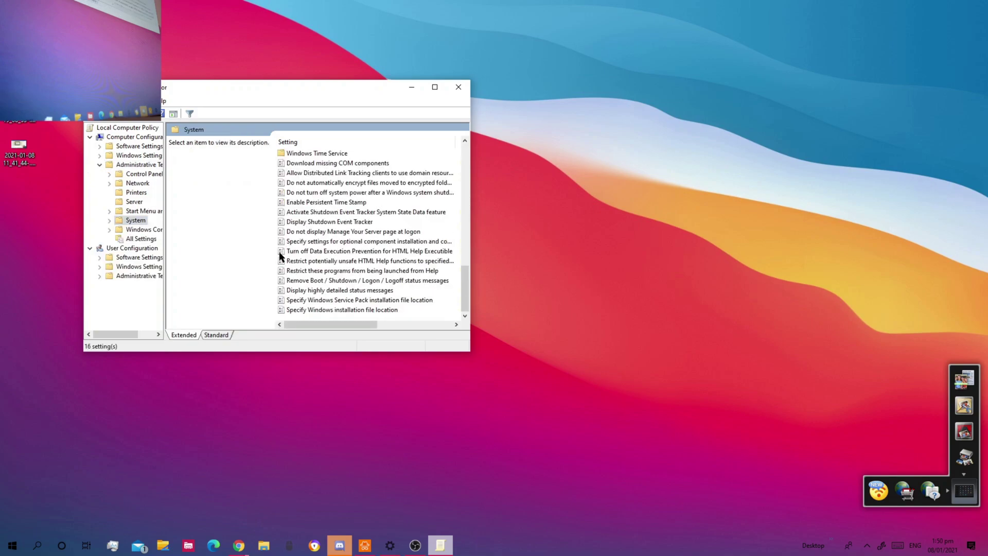
{"action": "double_click", "coordinate": [285, 193]}
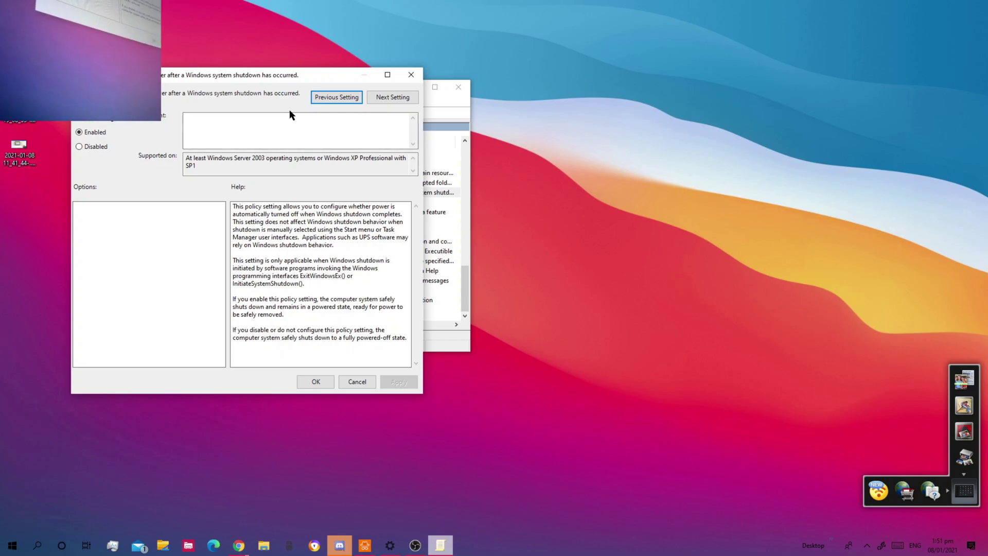
Bring the Windows 10 Home version 20H2 About page back over the policy properties
{"action": "left_click", "coordinate": [390, 545]}
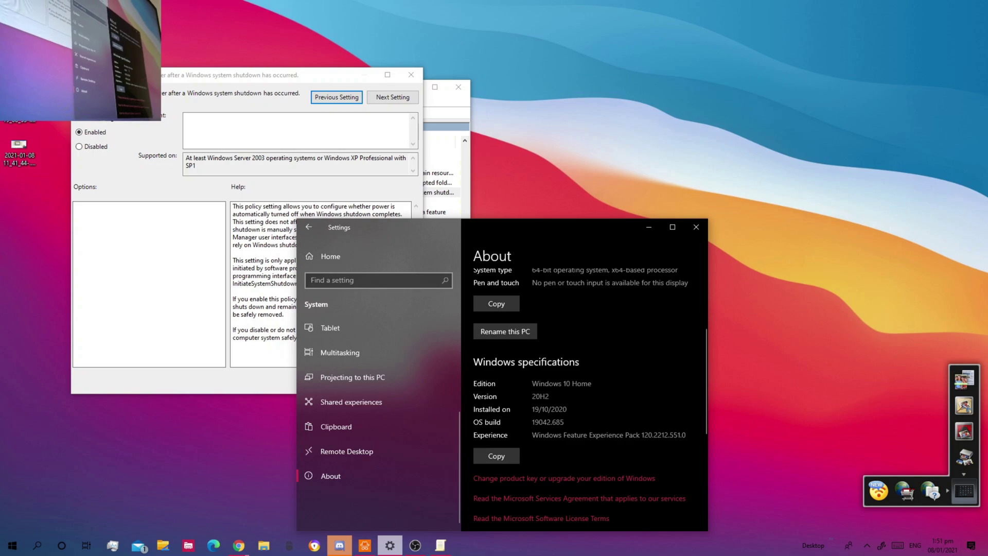
Highlight the 20H2 version value, then put the About page away to reveal the policy
{"action": "double_click", "coordinate": [540, 396]}
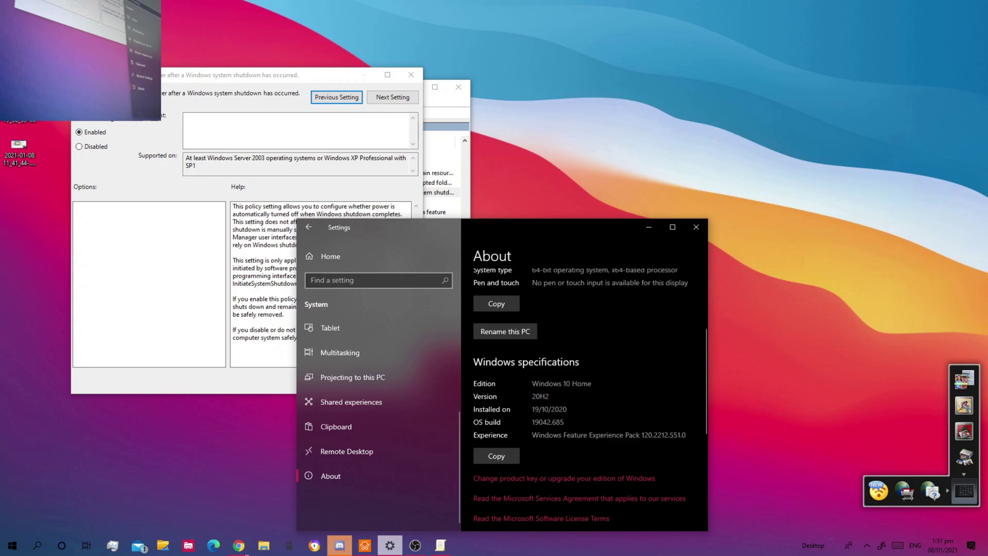
{"action": "left_click", "coordinate": [650, 227]}
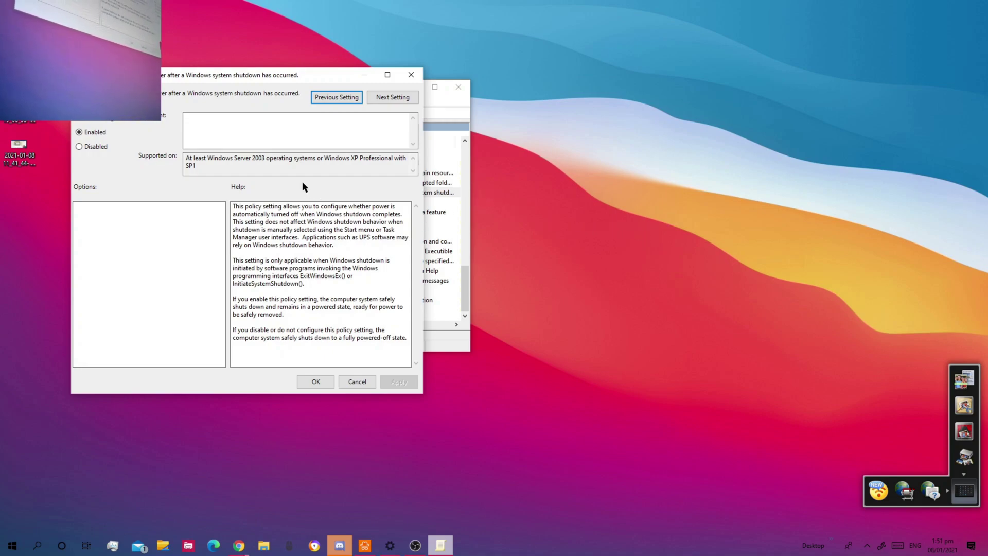
Set the shutdown power policy to Enabled and confirm it with OK
{"action": "left_click_drag", "start_coordinate": [200, 170], "coordinate": [252, 157]}
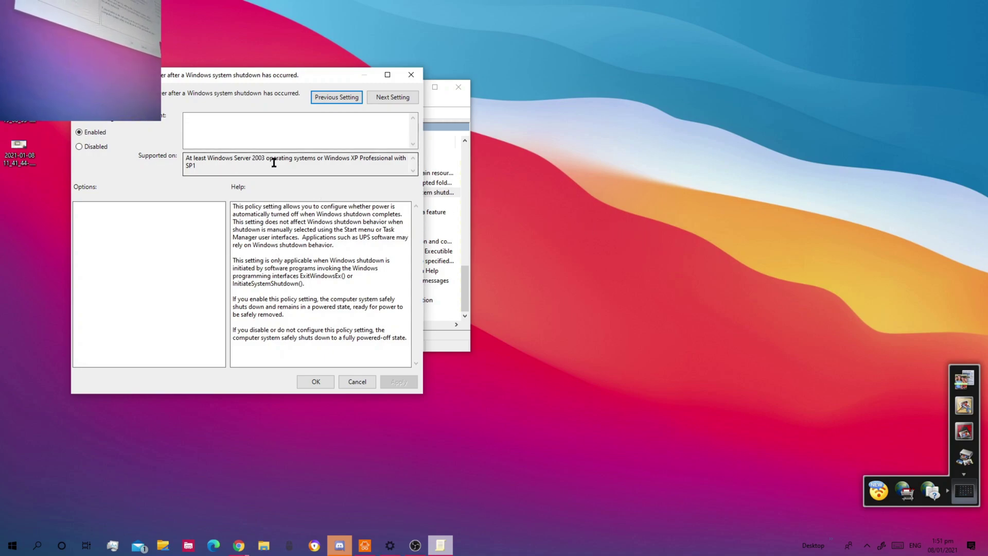
{"action": "left_click", "coordinate": [381, 169]}
{"action": "double_click", "coordinate": [366, 175]}
{"action": "left_click", "coordinate": [366, 175]}
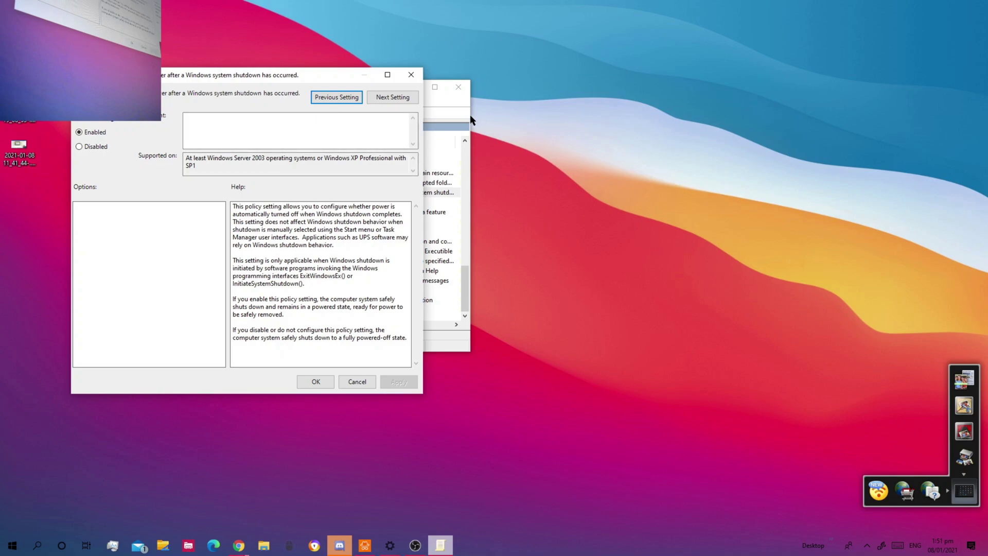
{"action": "left_click", "coordinate": [353, 96]}
{"action": "left_click", "coordinate": [84, 135]}
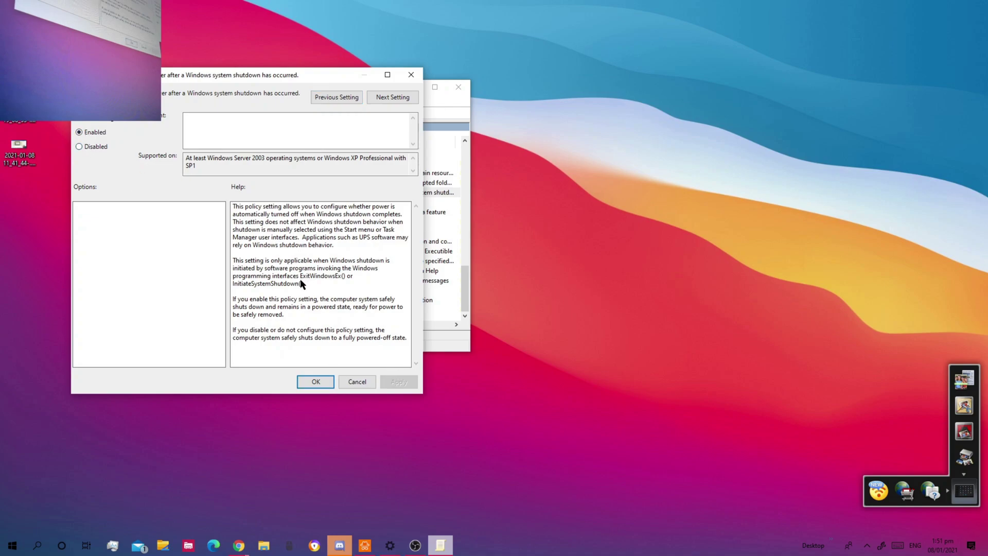
{"action": "left_click", "coordinate": [331, 381]}
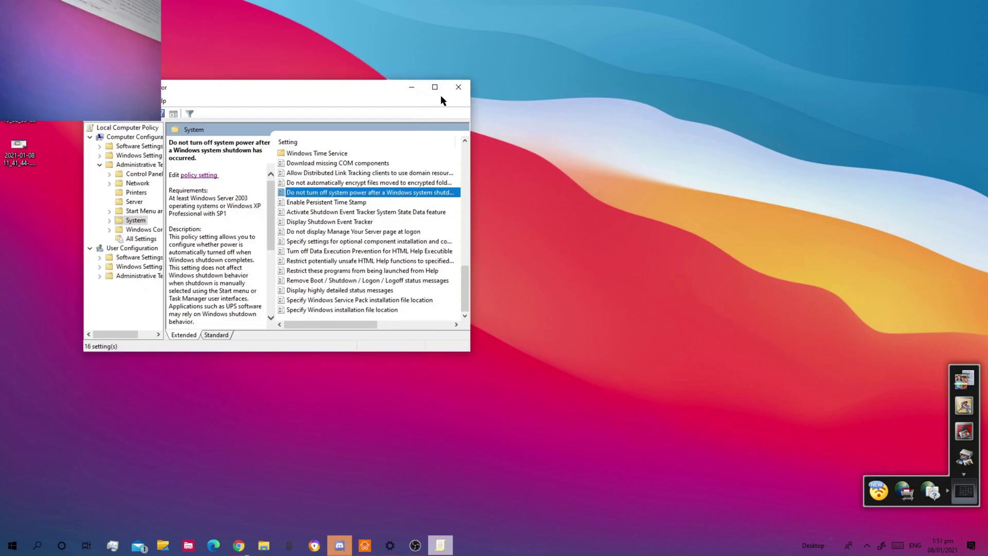
{"action": "left_click", "coordinate": [458, 86]}
{"action": "left_click", "coordinate": [9, 549]}
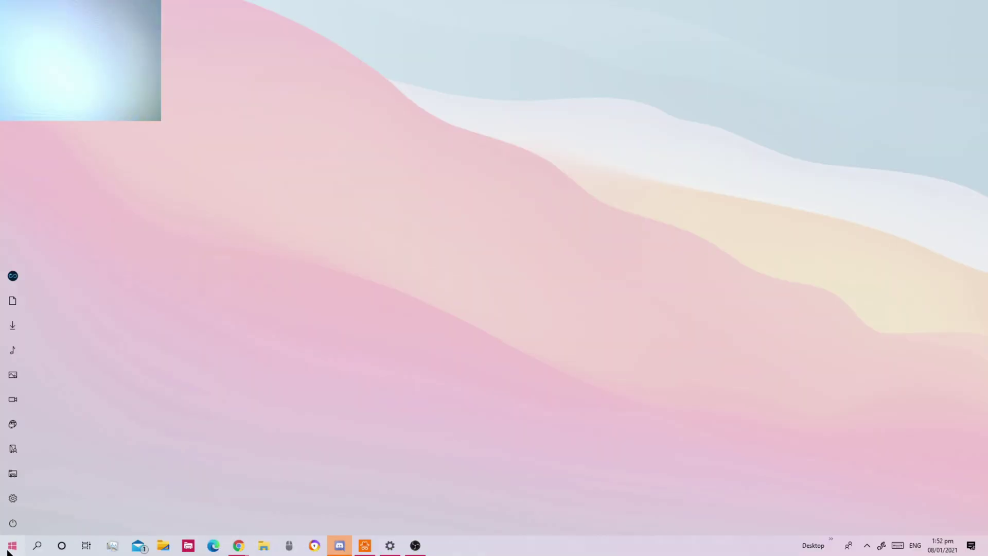
{"action": "left_click", "coordinate": [13, 522]}
{"action": "left_click", "coordinate": [188, 409]}
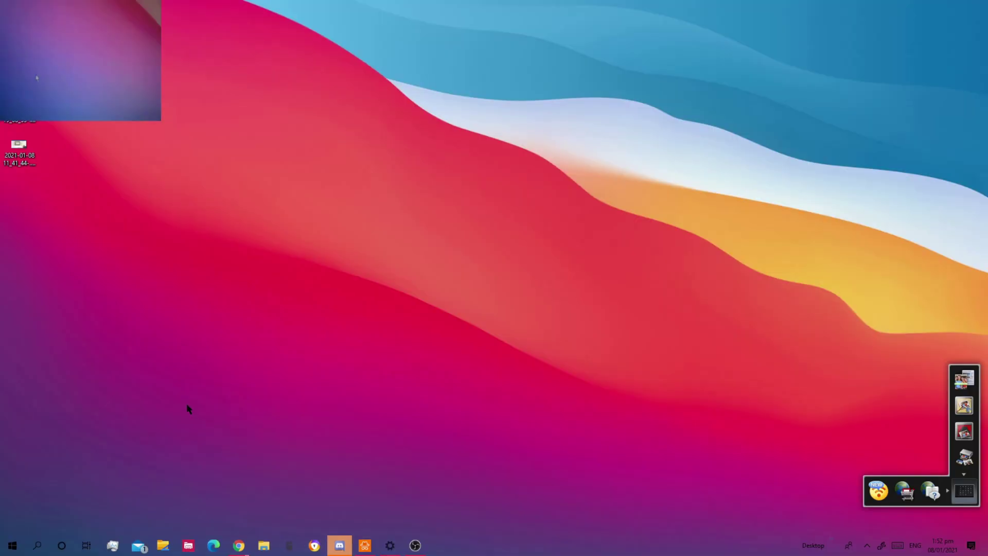
{"action": "key", "text": "super+r"}
{"action": "type", "text": "s"}
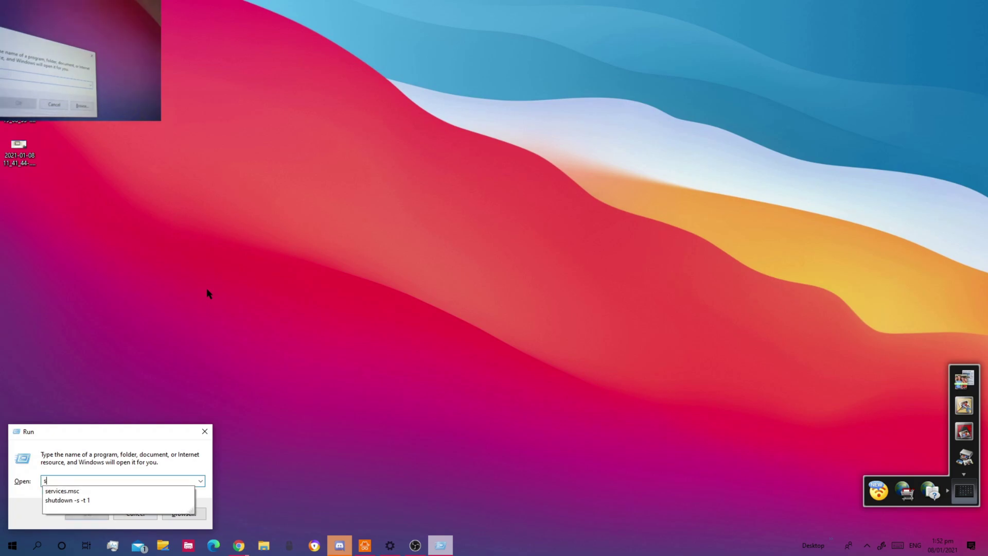
{"action": "type", "text": "hutdown "}
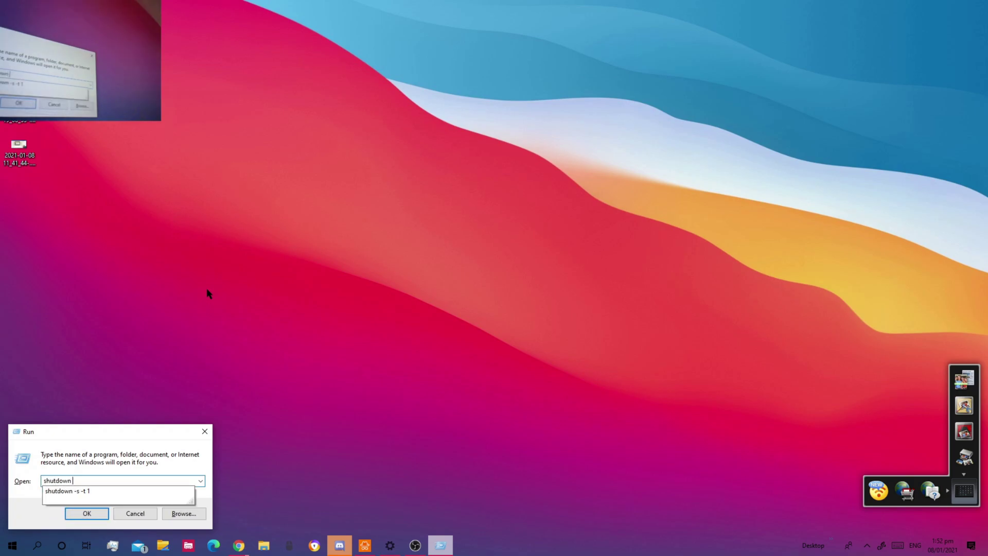
{"action": "type", "text": "-s"}
{"action": "type", "text": " -"}
{"action": "type", "text": "-t"}
{"action": "type", "text": " 1"}
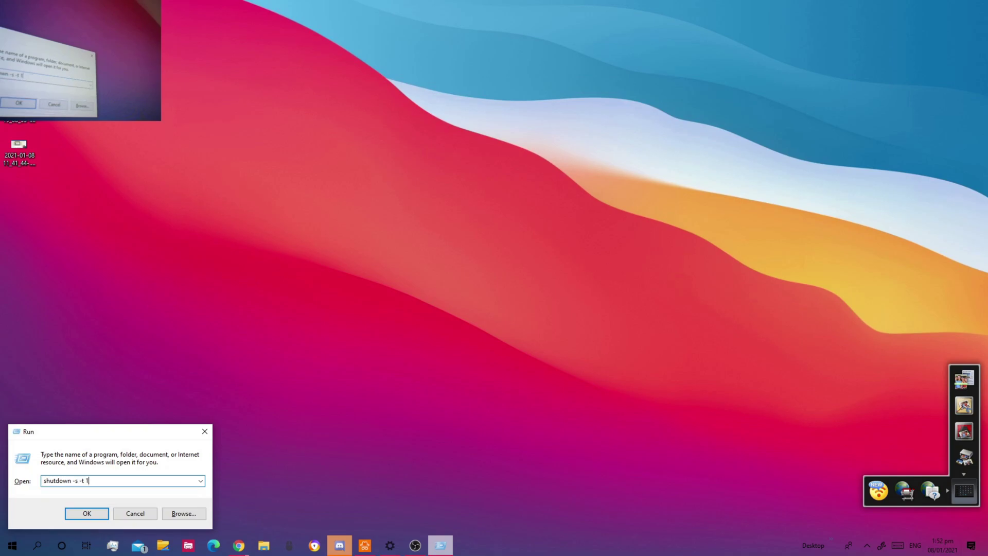
{"action": "left_click", "coordinate": [204, 432]}
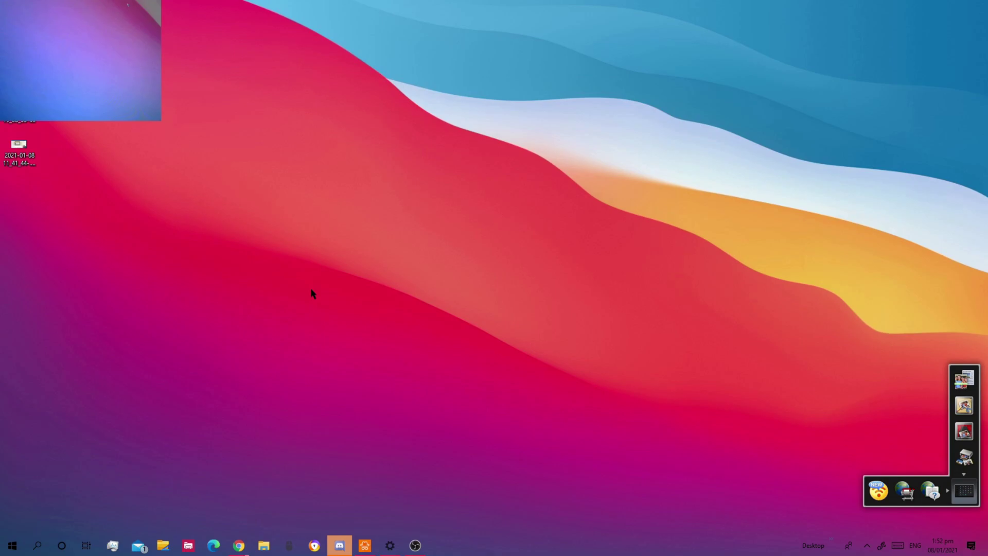
{"action": "mouse_move", "coordinate": [238, 544]}
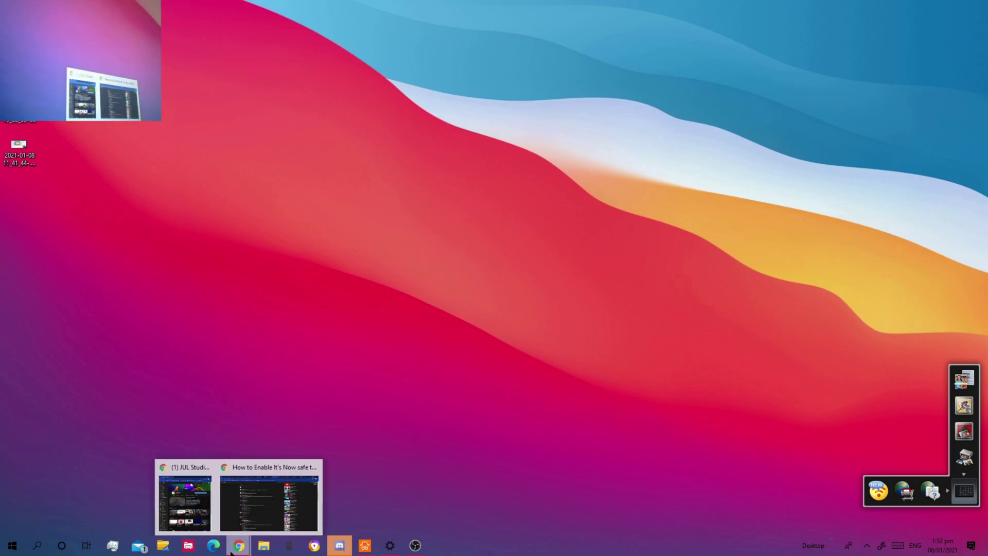
{"action": "left_click", "coordinate": [271, 516]}
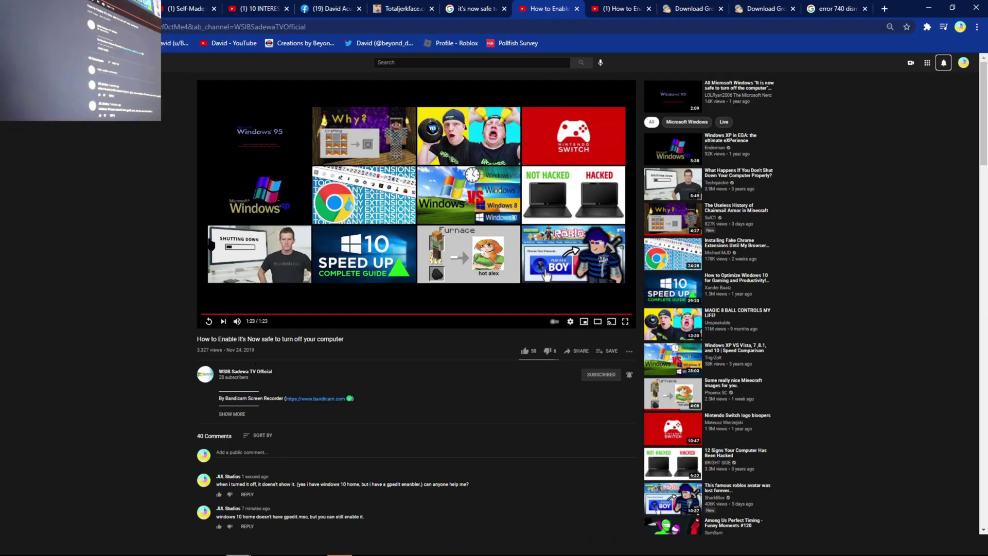
{"action": "key", "text": "Left"}
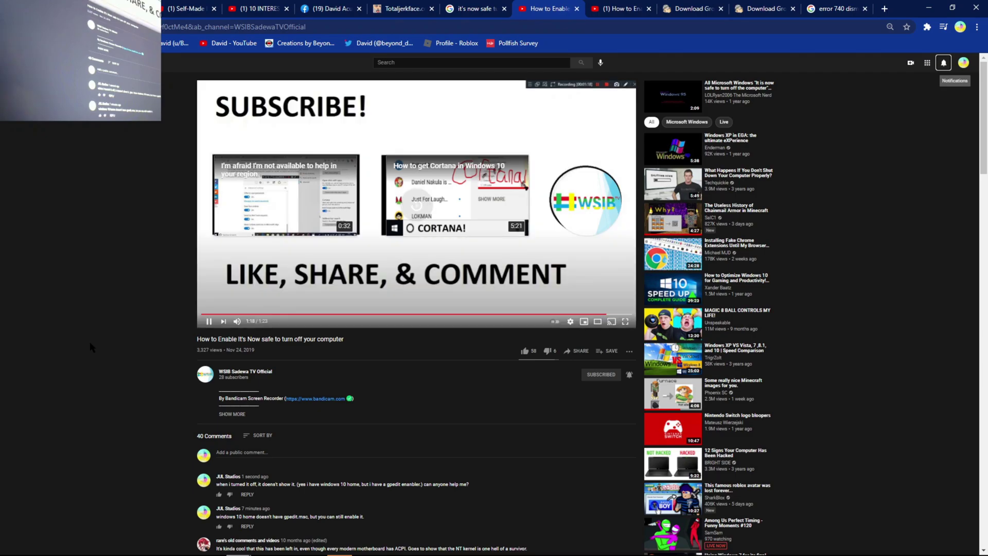
{"action": "key", "text": "Left"}
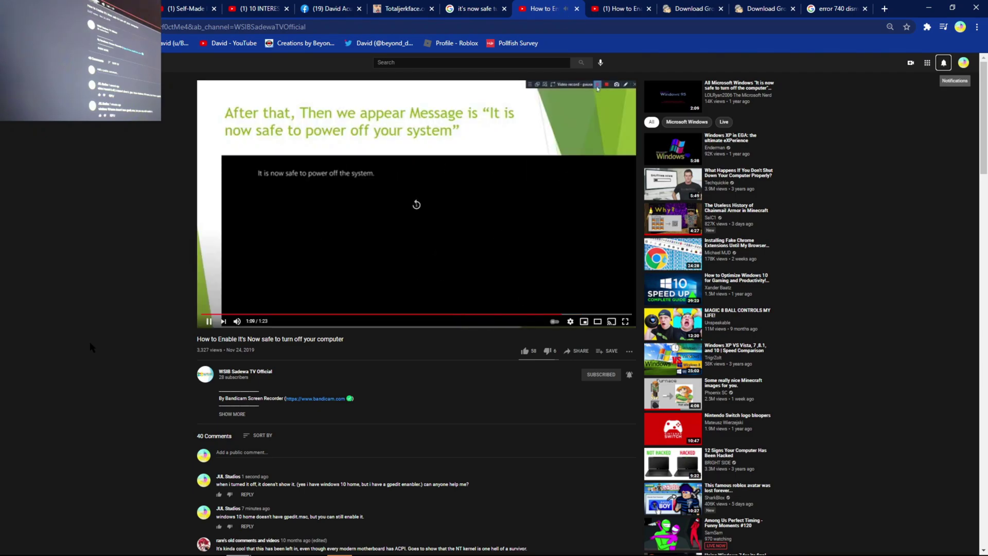
{"action": "left_click", "coordinate": [338, 141]}
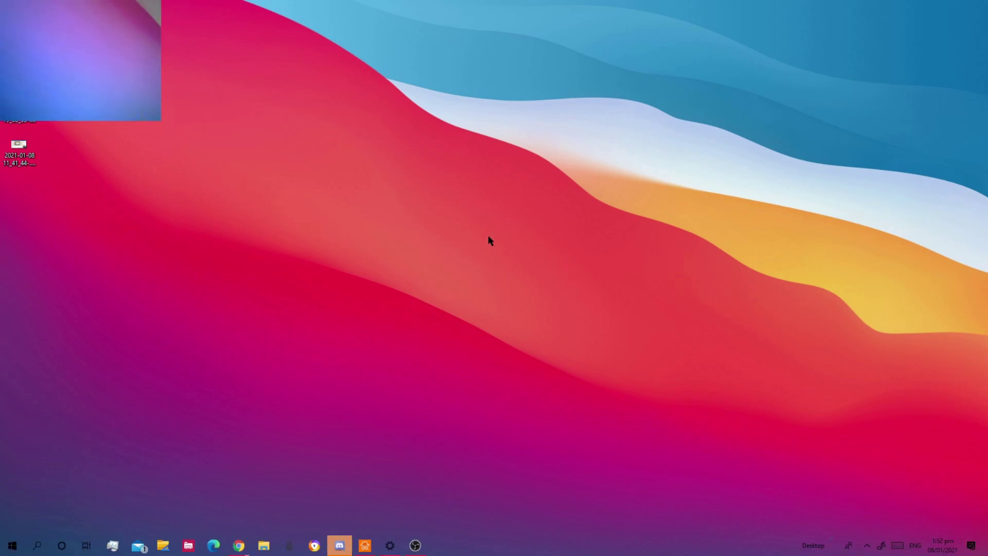
{"action": "left_click", "coordinate": [267, 544]}
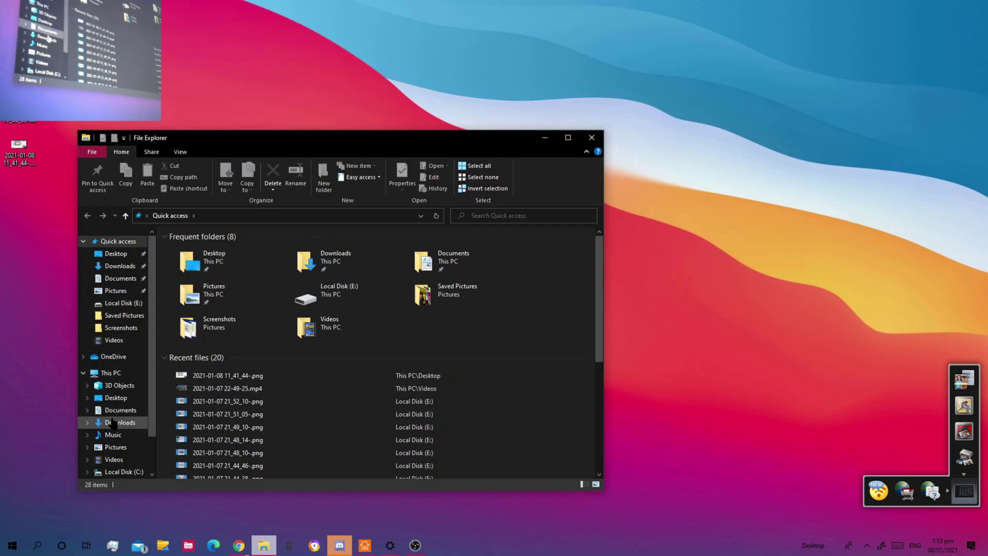
{"action": "left_click", "coordinate": [128, 420]}
{"action": "double_click", "coordinate": [203, 271]}
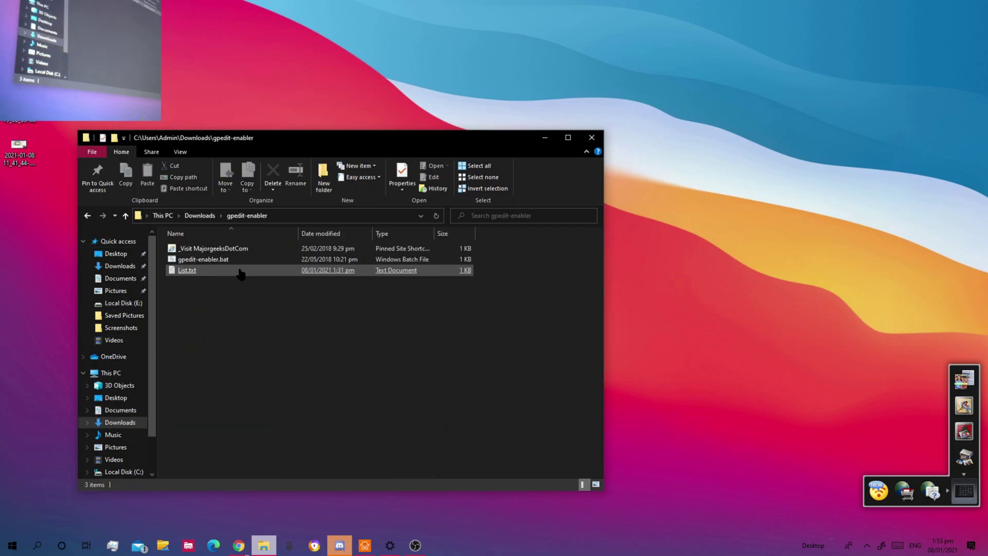
{"action": "right_click", "coordinate": [264, 264]}
{"action": "mouse_move", "coordinate": [290, 270]}
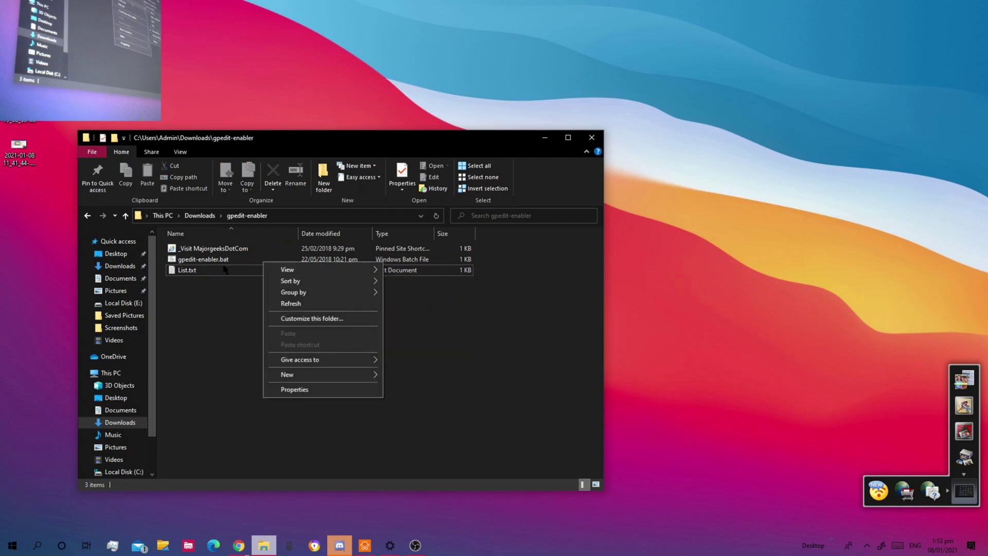
{"action": "right_click", "coordinate": [242, 258]}
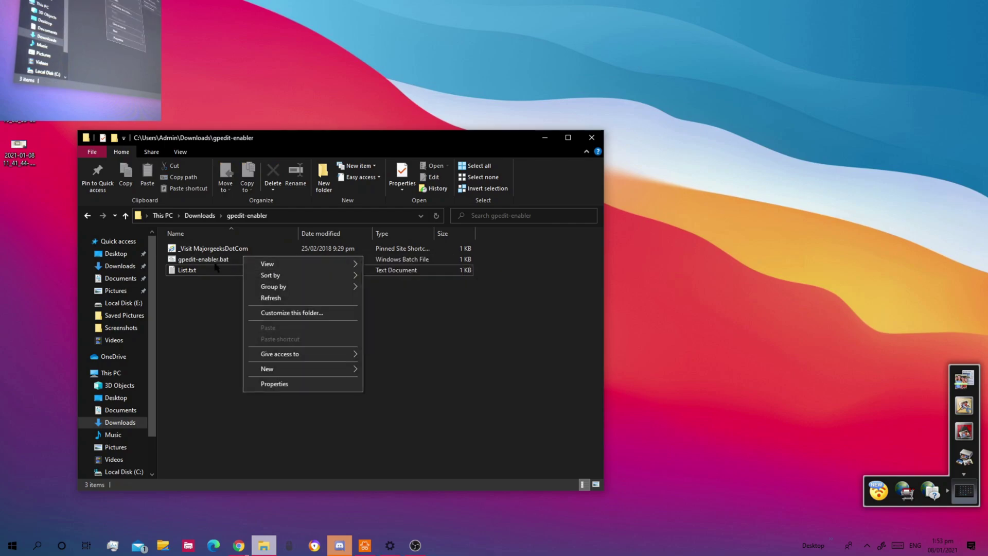
{"action": "left_click", "coordinate": [198, 260]}
{"action": "right_click", "coordinate": [198, 262]}
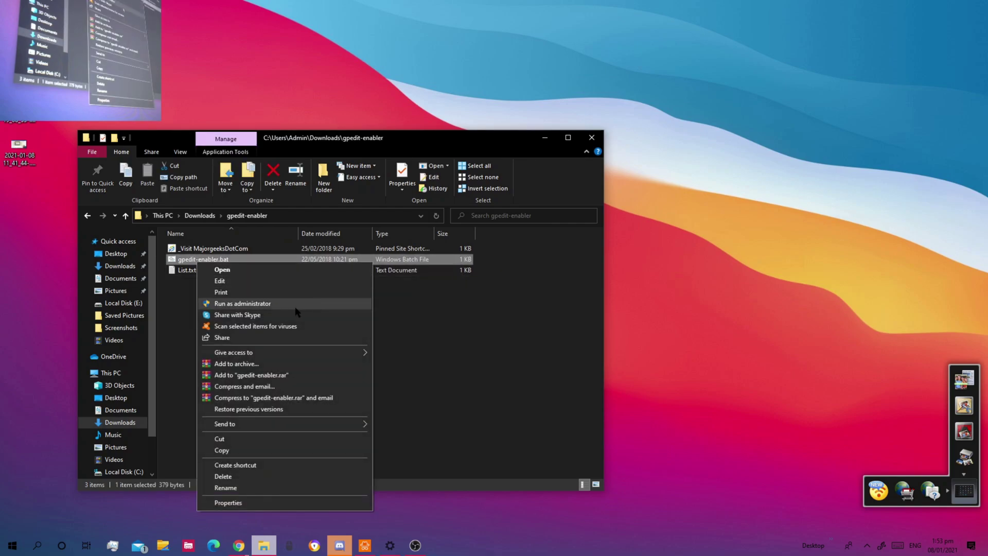
{"action": "left_click", "coordinate": [504, 374]}
{"action": "left_click", "coordinate": [505, 375]}
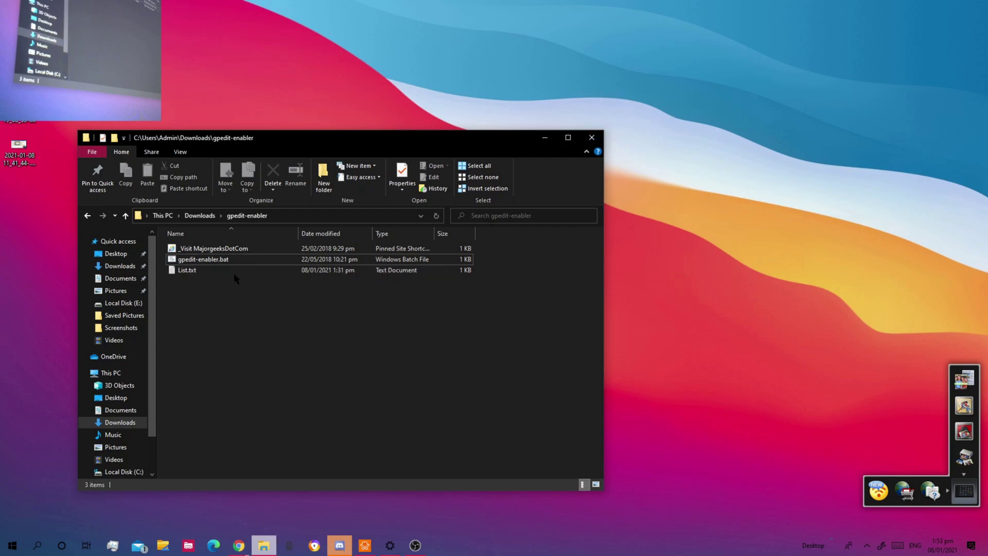
{"action": "left_click", "coordinate": [200, 260]}
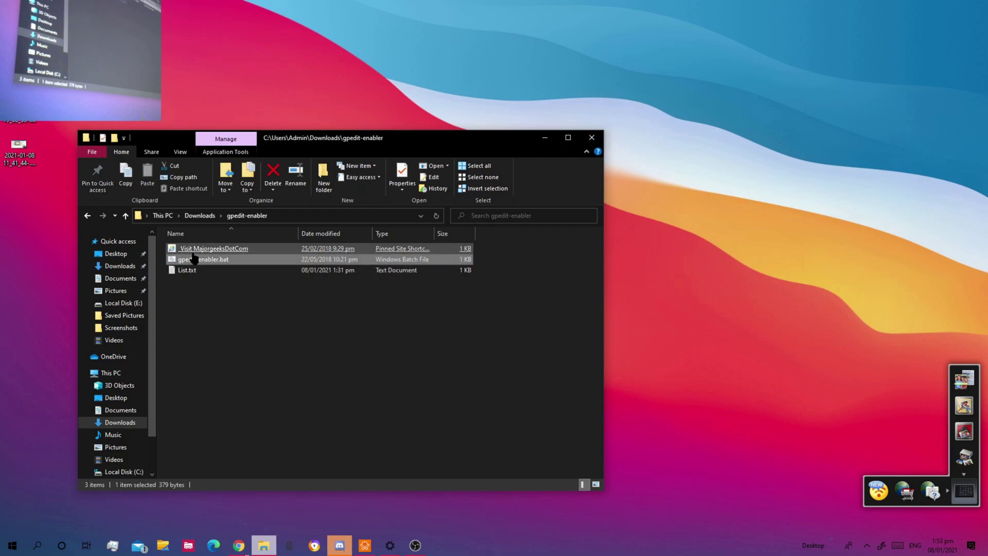
{"action": "left_click", "coordinate": [221, 249]}
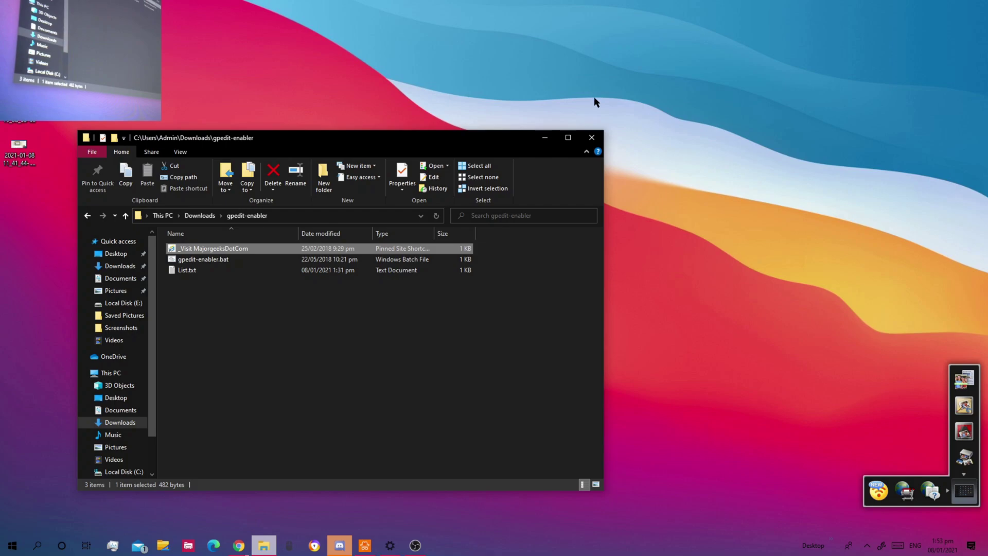
{"action": "left_click", "coordinate": [592, 138]}
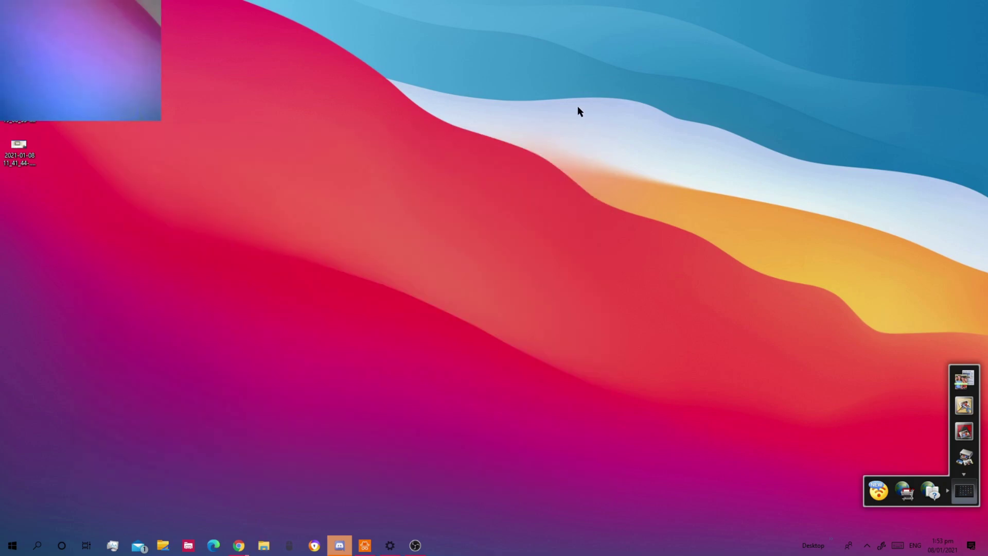